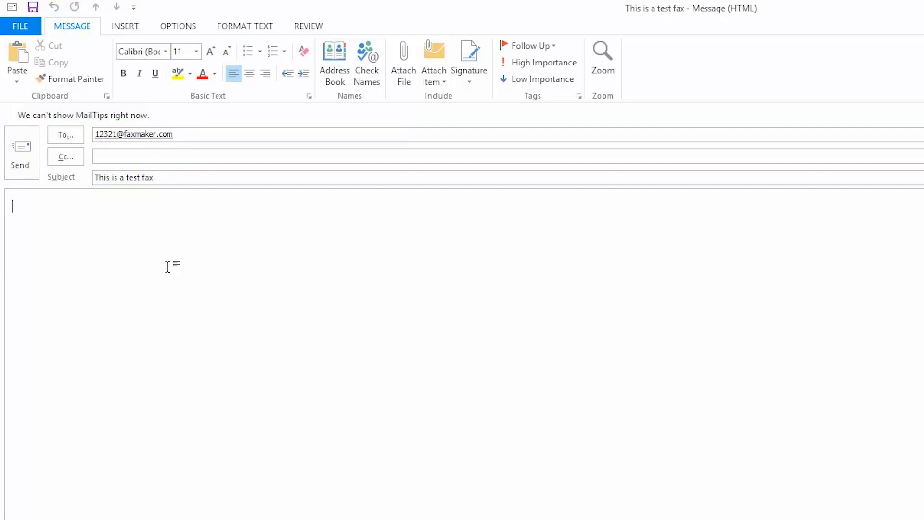
# Write 'This is the main message body' with a sign-off name, attach FaxMaker test.docx from Desktop, and send.
pyautogui.write('This is the main message body  ')
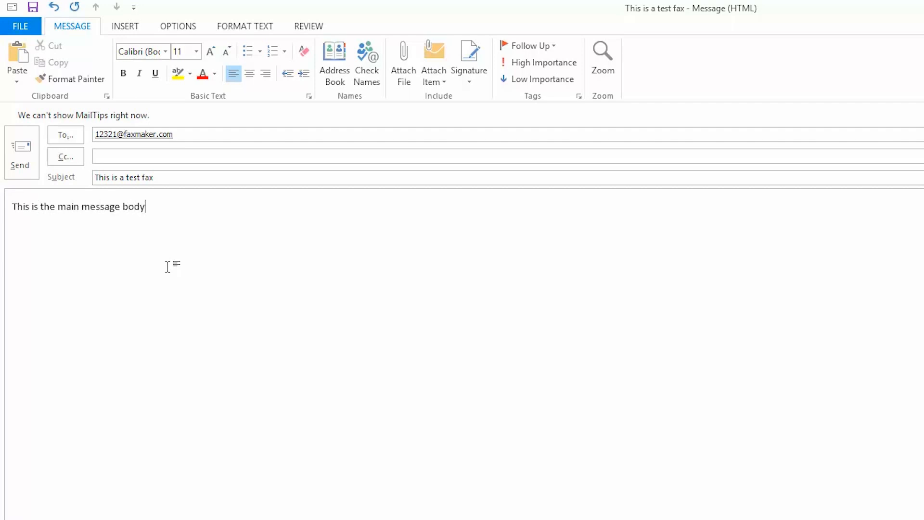
pyautogui.write('William')
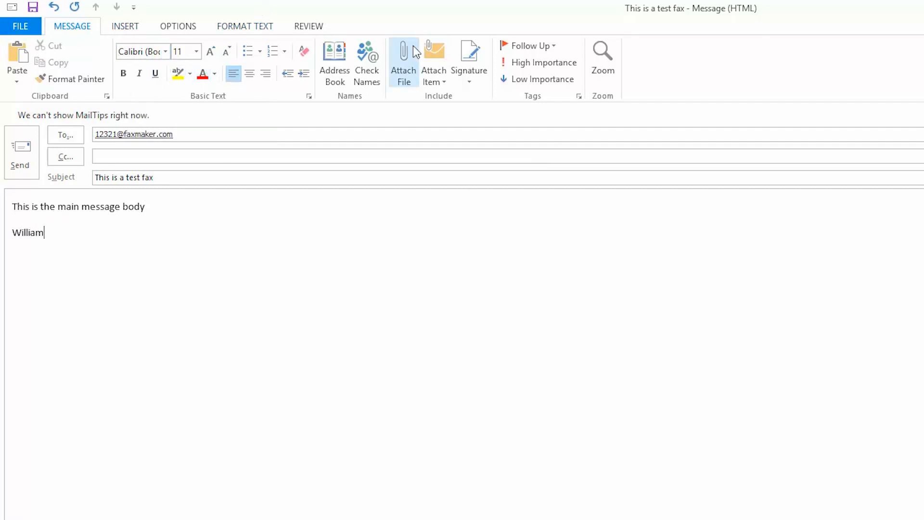
pyautogui.click(410, 86)
pyautogui.click(38, 131)
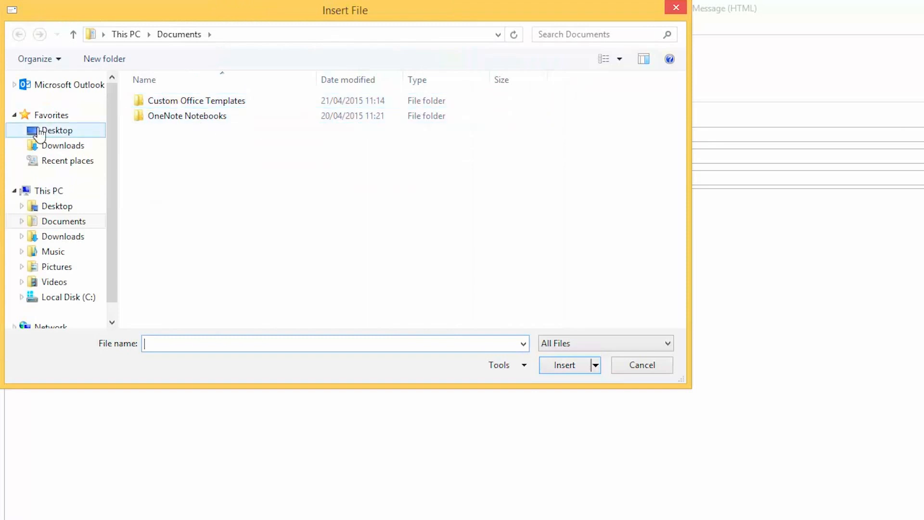
pyautogui.click(348, 131)
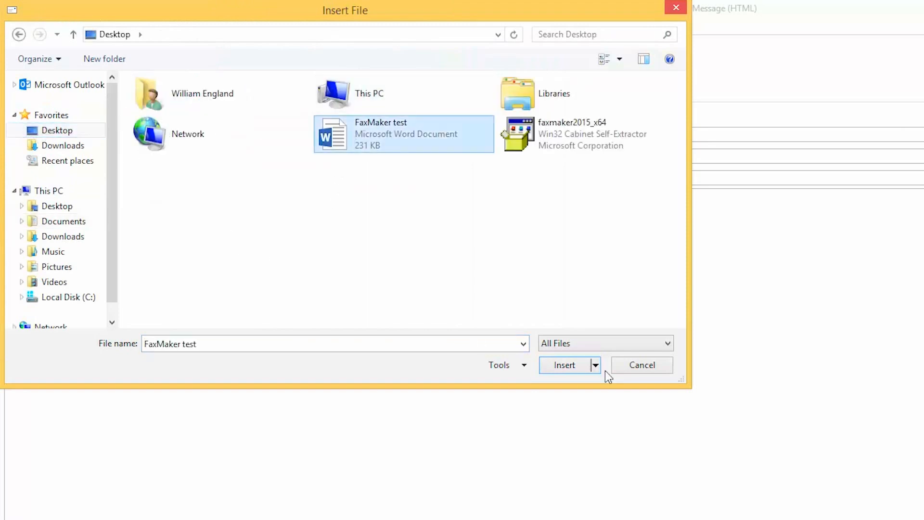
pyautogui.click(559, 365)
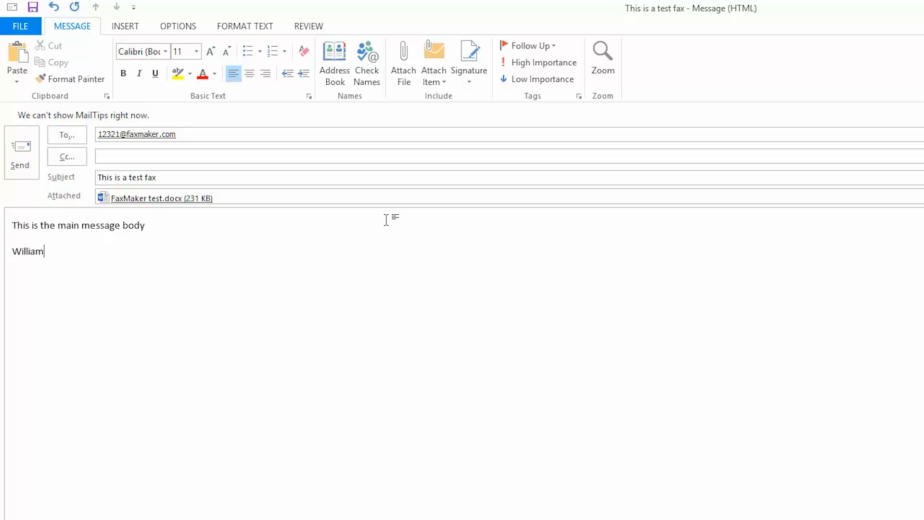
pyautogui.click(25, 149)
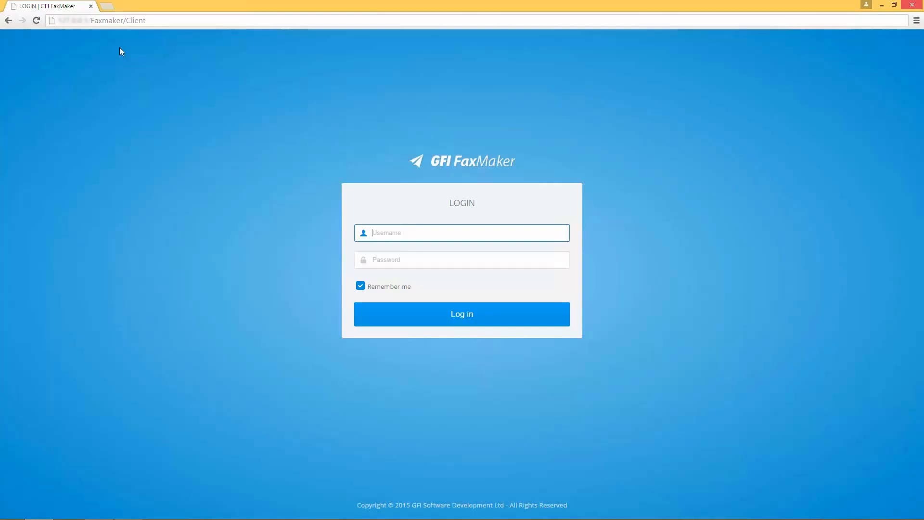
# Log in to the FaxMaker web client with the user's domain username and password.
pyautogui.click(150, 24)
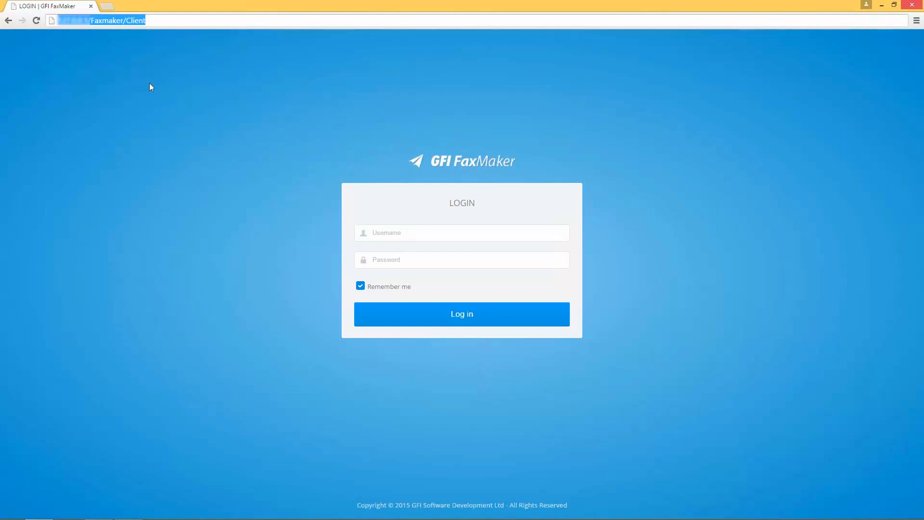
pyautogui.click(395, 233)
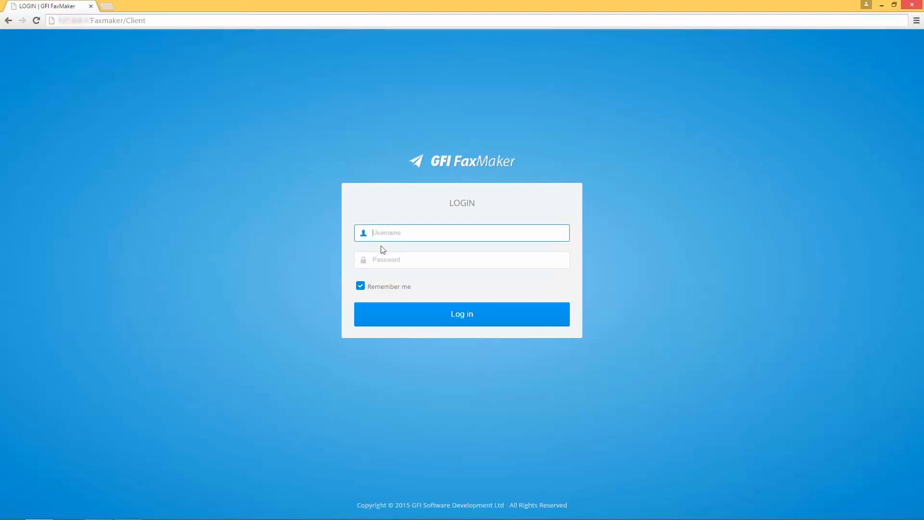
pyautogui.press('Tab')
pyautogui.write('**')
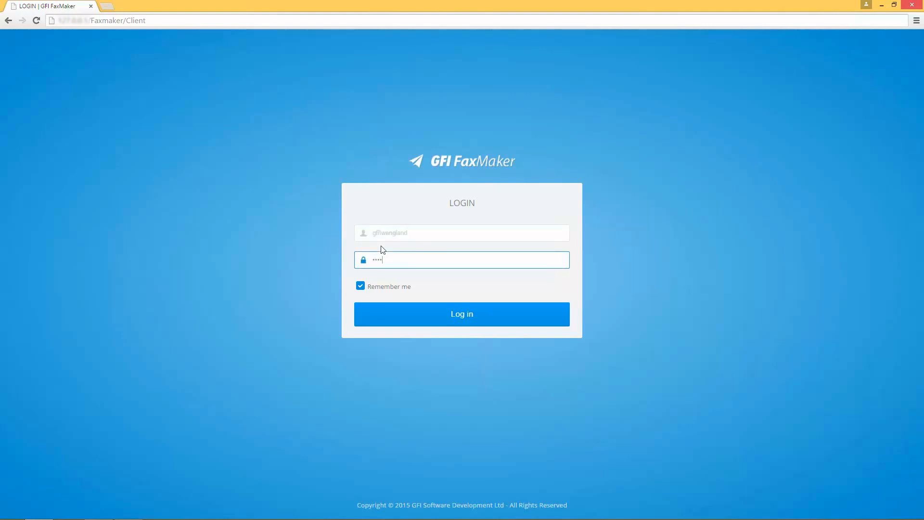
pyautogui.press('Return')
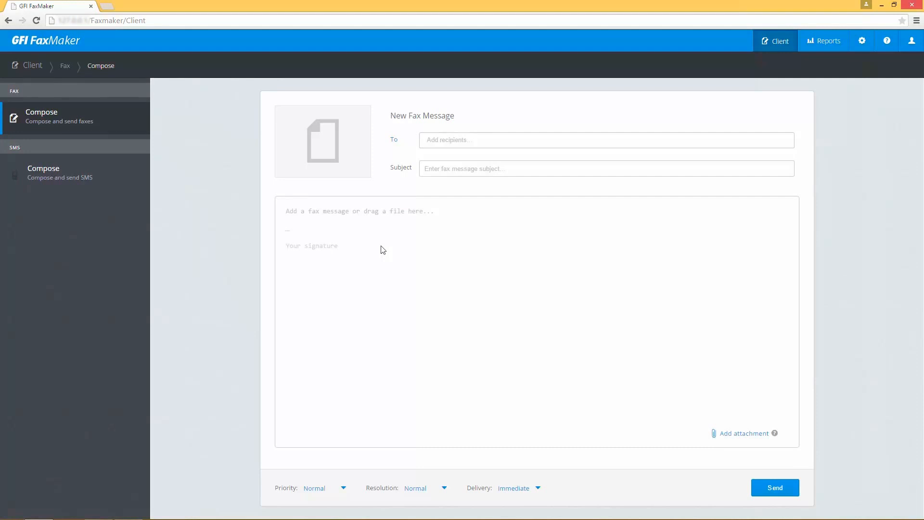
# Save a new private contact with the recipient's first name, last name and fax number, and add it as recipient.
pyautogui.click(395, 141)
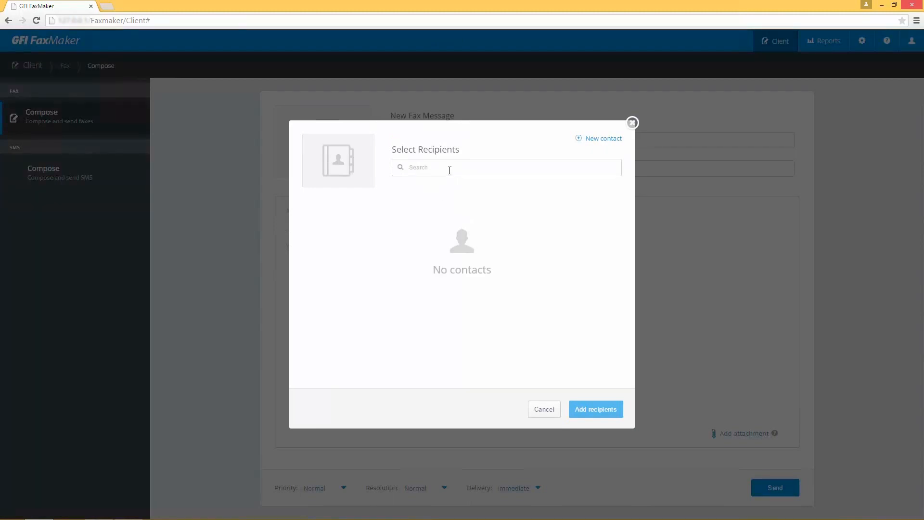
pyautogui.click(582, 141)
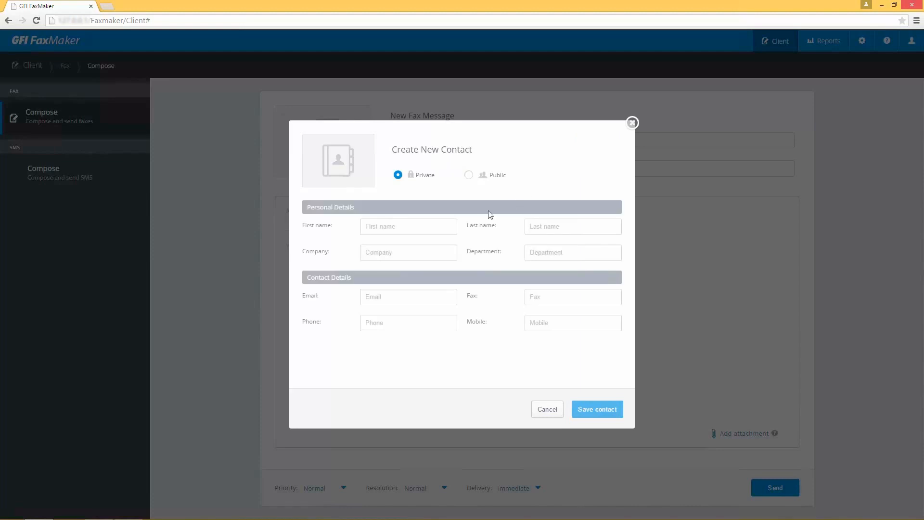
pyautogui.click(427, 227)
pyautogui.press('Tab')
pyautogui.press('Tab')
pyautogui.press('Tab')
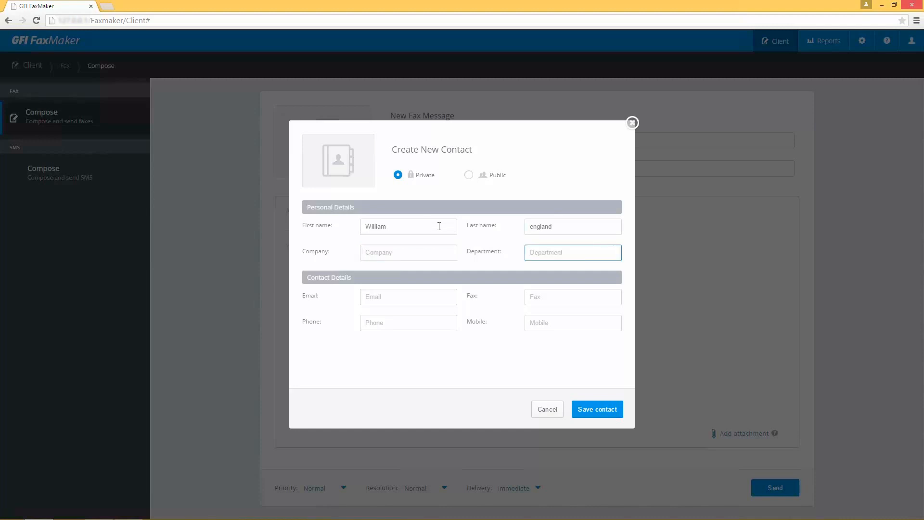
pyautogui.click(548, 302)
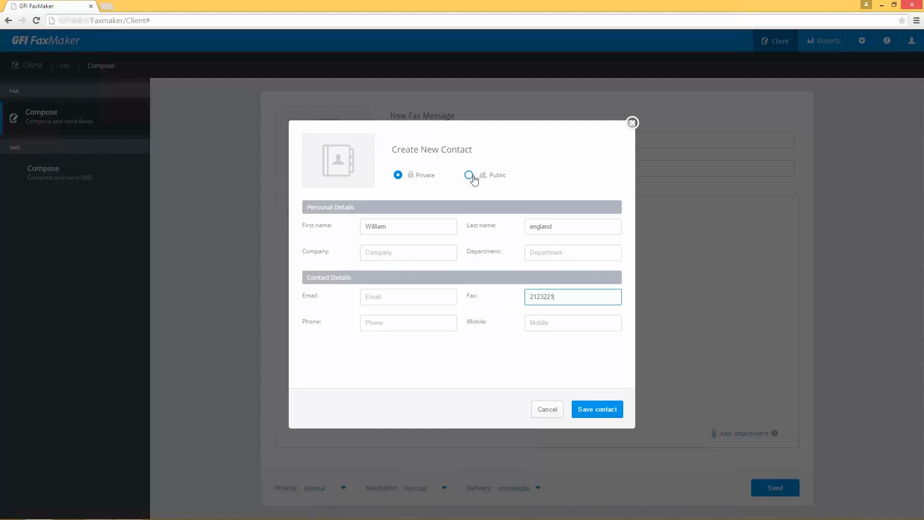
pyautogui.click(593, 411)
pyautogui.click(313, 220)
pyautogui.click(592, 411)
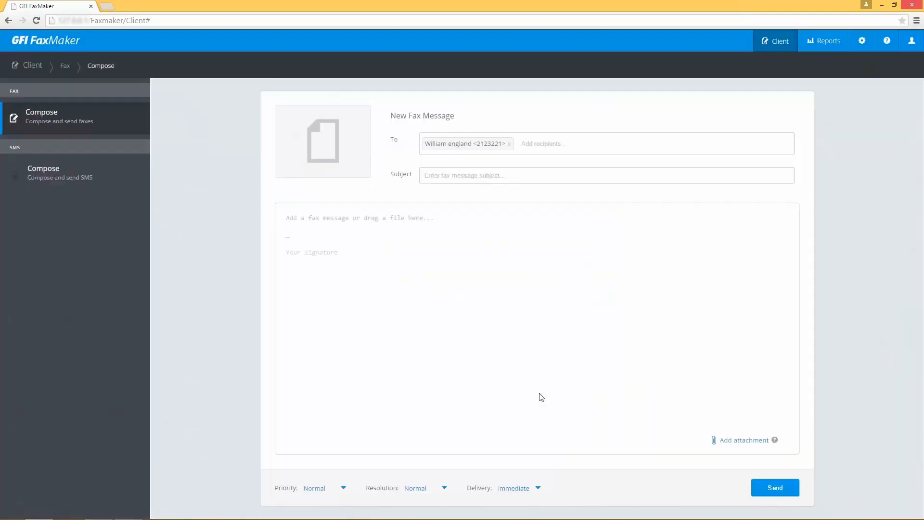
# Enter the subject 'Test fax' and drag FaxMaker test.docx from the desktop onto the fax.
pyautogui.click(488, 174)
pyautogui.write('Test fax')
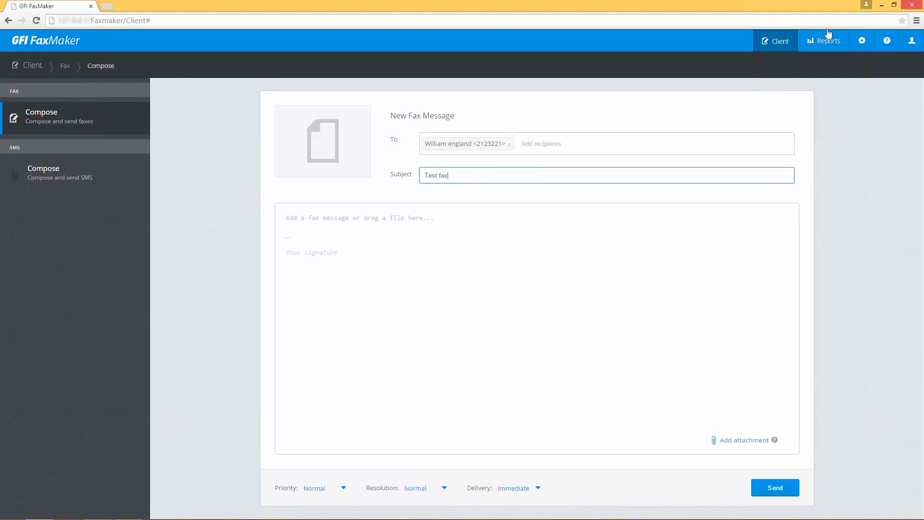
pyautogui.click(894, 5)
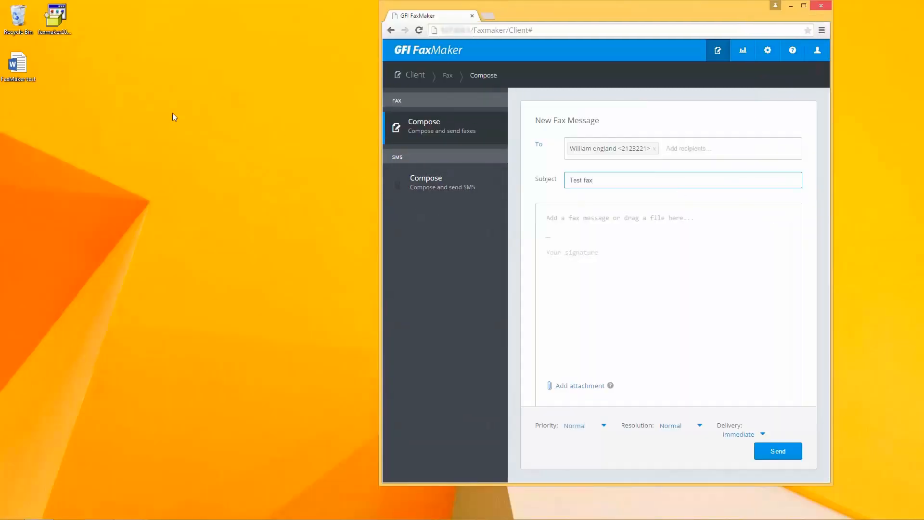
pyautogui.moveTo(19, 65); pyautogui.dragTo(653, 232)
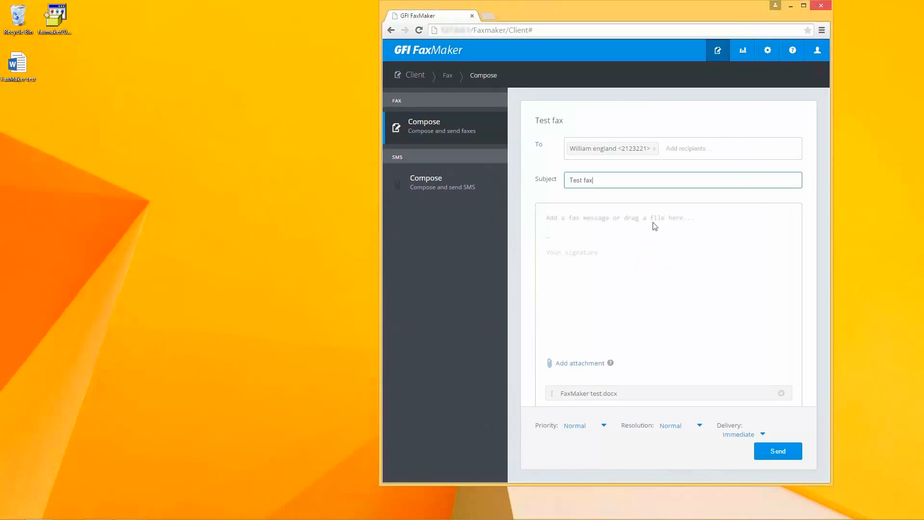
pyautogui.click(805, 6)
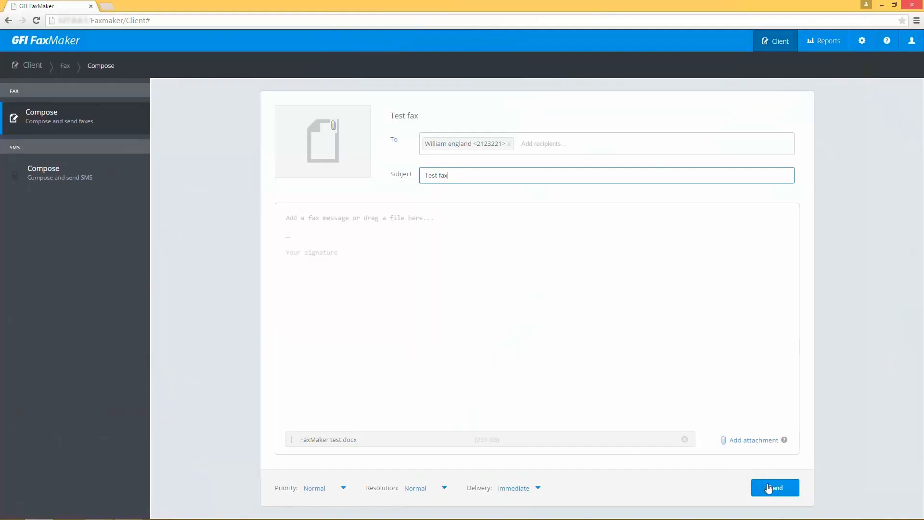
# Send the composed fax, then open Text-API/XMLAPI properties in FaxMaker Configuration.
pyautogui.click(769, 489)
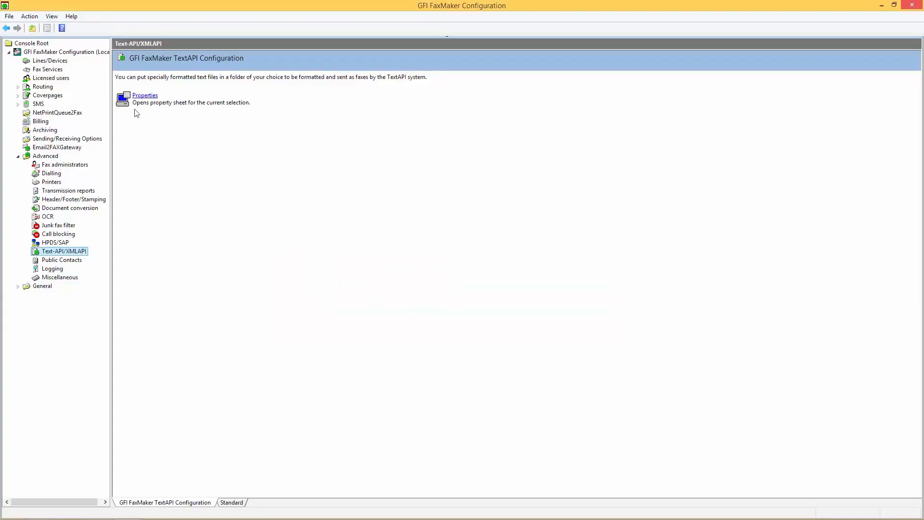
pyautogui.click(141, 97)
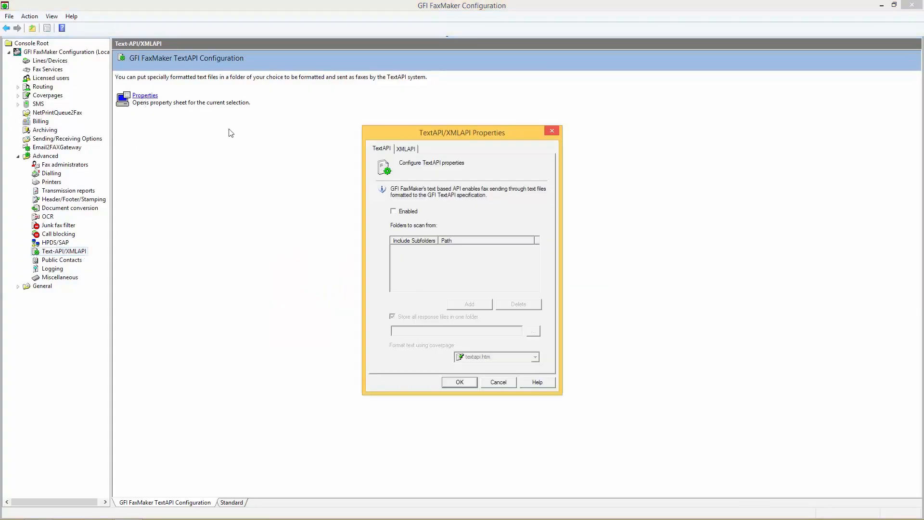
# Enable TextAPI without a shared response-file folder, scanning C:\FaxMaker Text-API including subfolders.
pyautogui.click(393, 212)
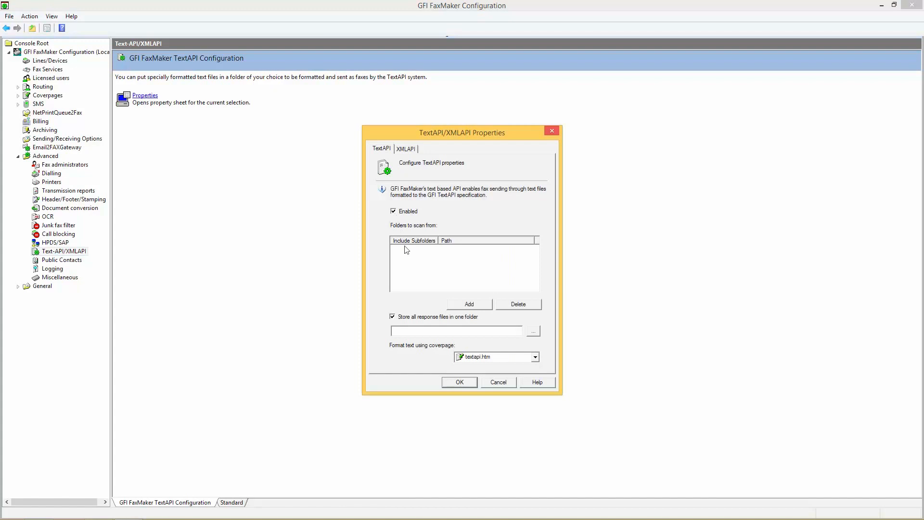
pyautogui.click(392, 317)
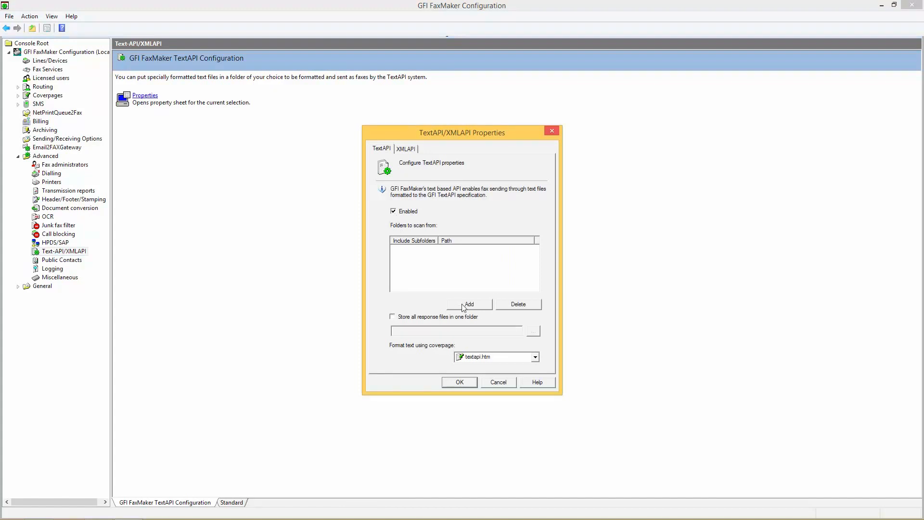
pyautogui.click(457, 304)
pyautogui.doubleClick(406, 236)
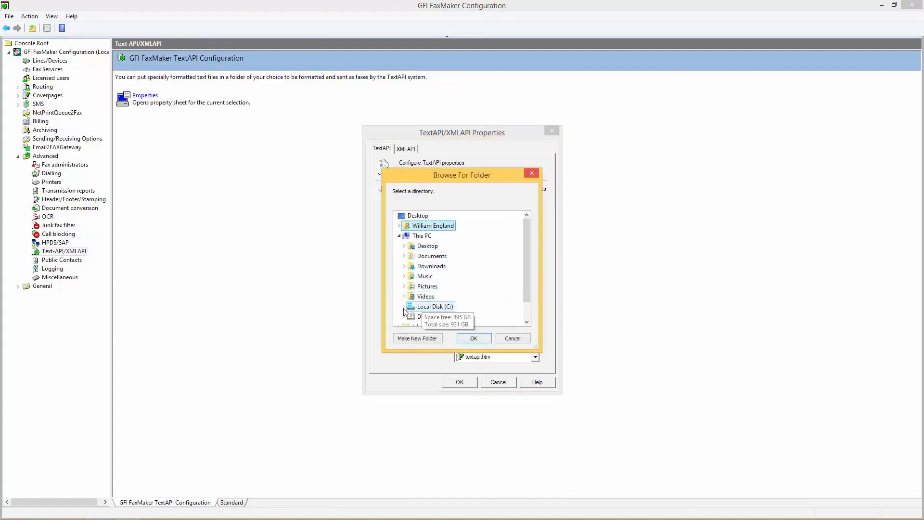
pyautogui.doubleClick(426, 306)
pyautogui.click(446, 216)
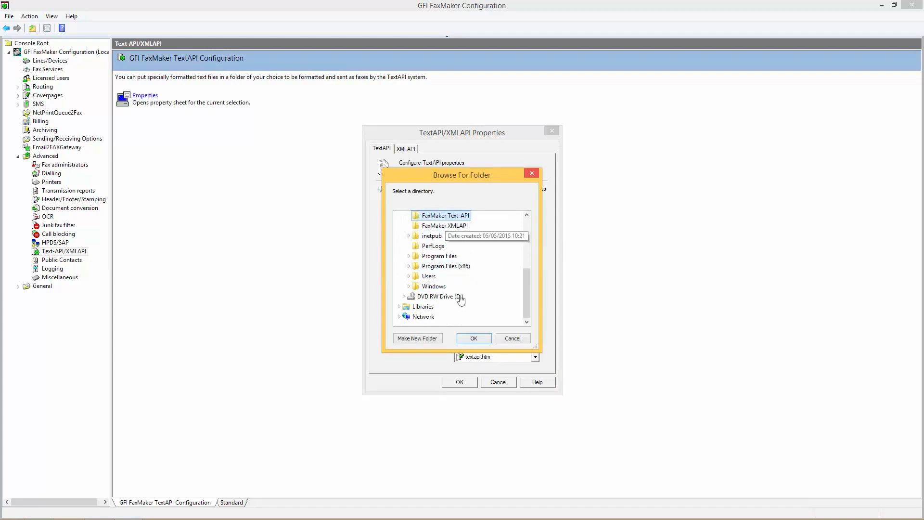
pyautogui.click(474, 338)
pyautogui.click(396, 249)
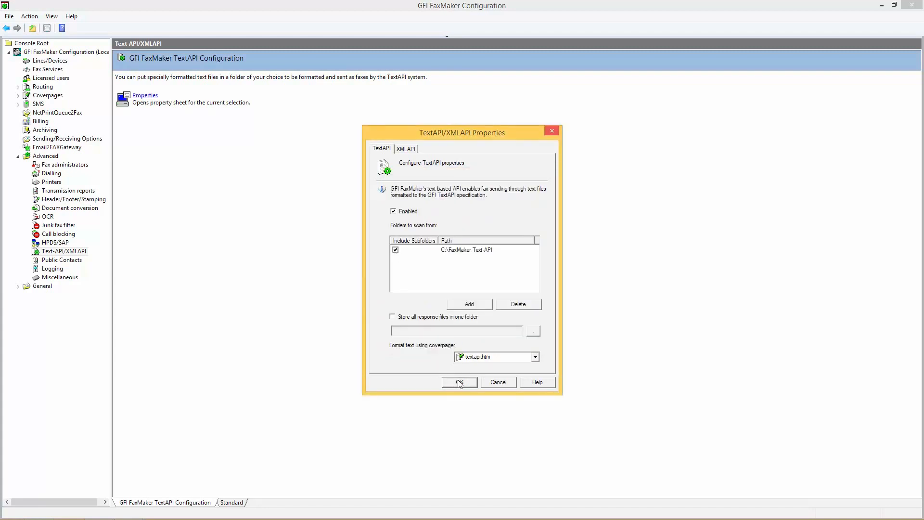
pyautogui.click(460, 382)
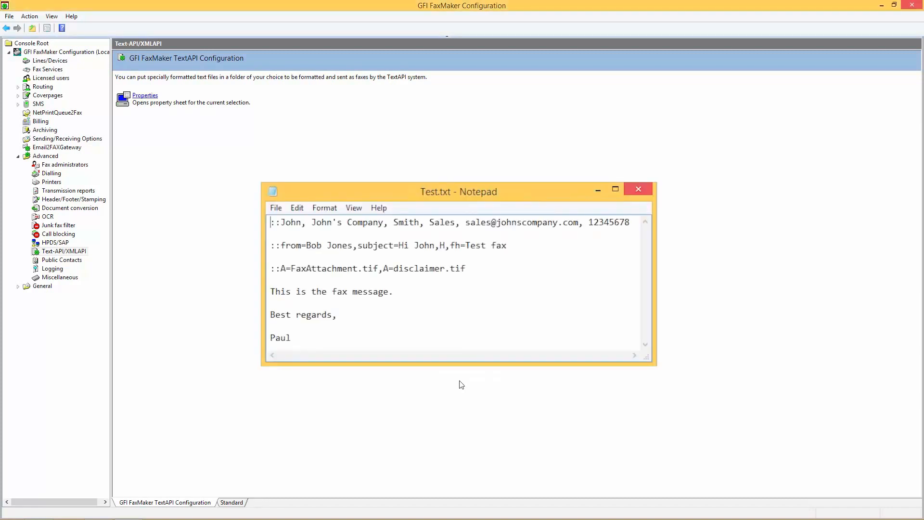
# Turn on XMLAPI and add C:\FaxMaker XMLAPI as its scan folder, then save.
pyautogui.click(146, 96)
pyautogui.click(406, 149)
pyautogui.click(394, 209)
pyautogui.click(459, 309)
pyautogui.click(399, 237)
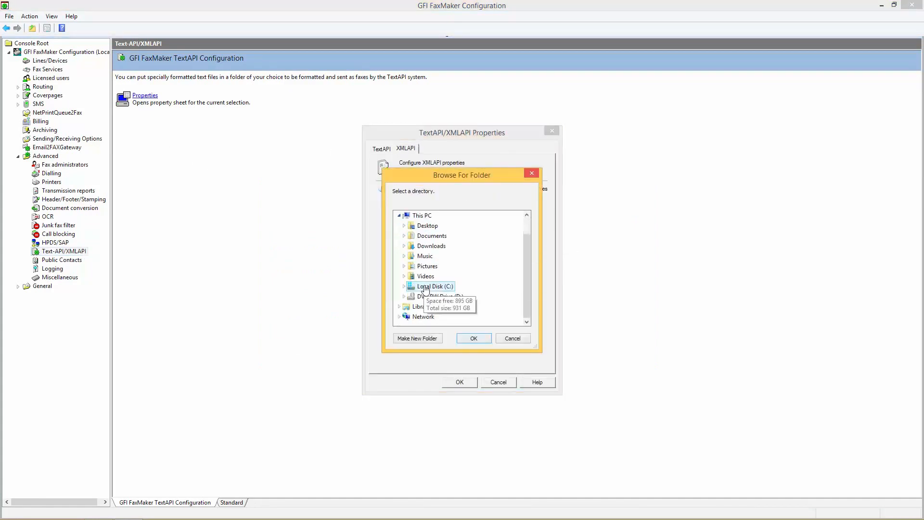
pyautogui.click(404, 286)
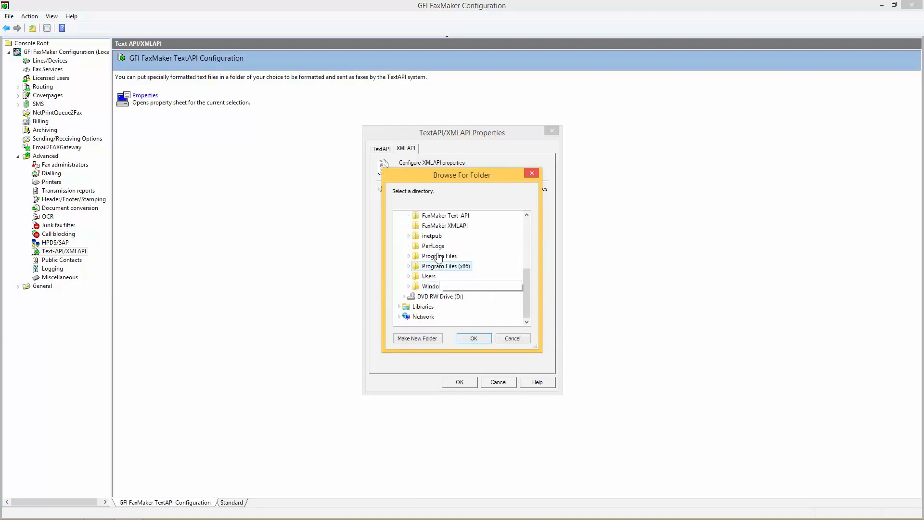
pyautogui.click(471, 338)
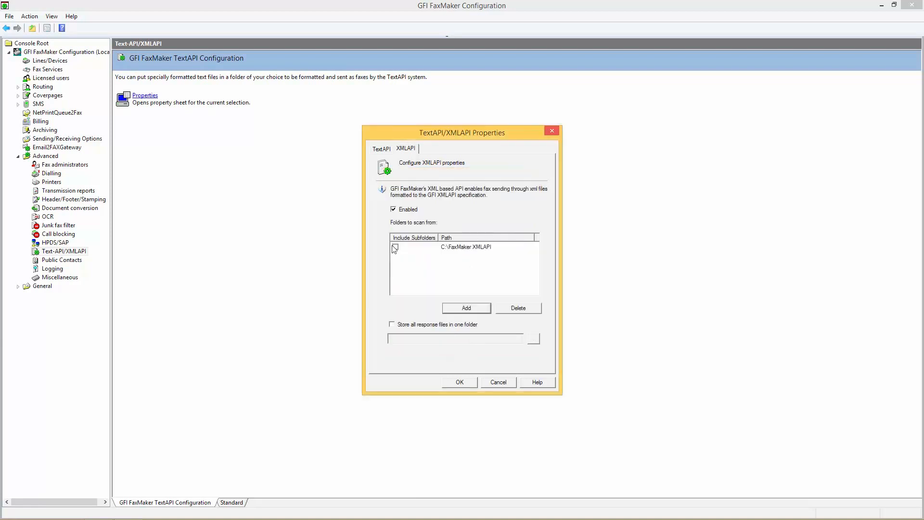
pyautogui.click(460, 381)
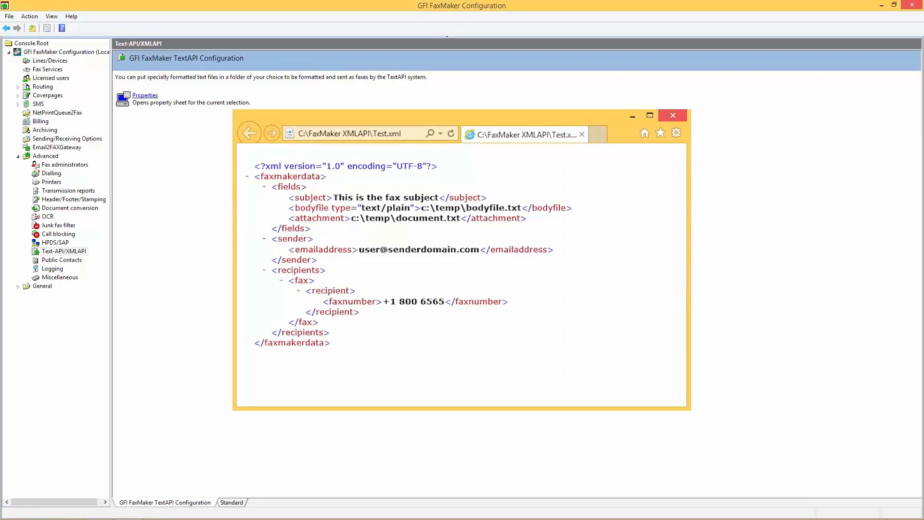